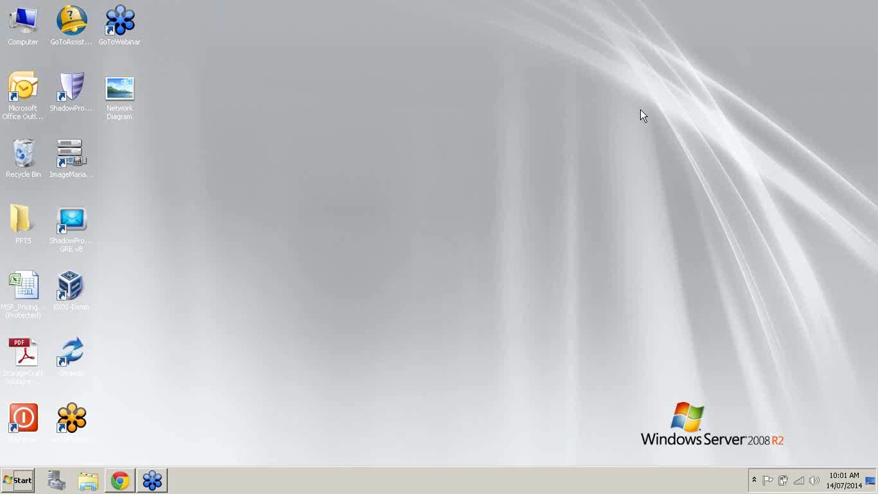
- Open StorageCraft ImageManager in a maximized window and select the DEMO007 managed folder
double_click(71, 157)
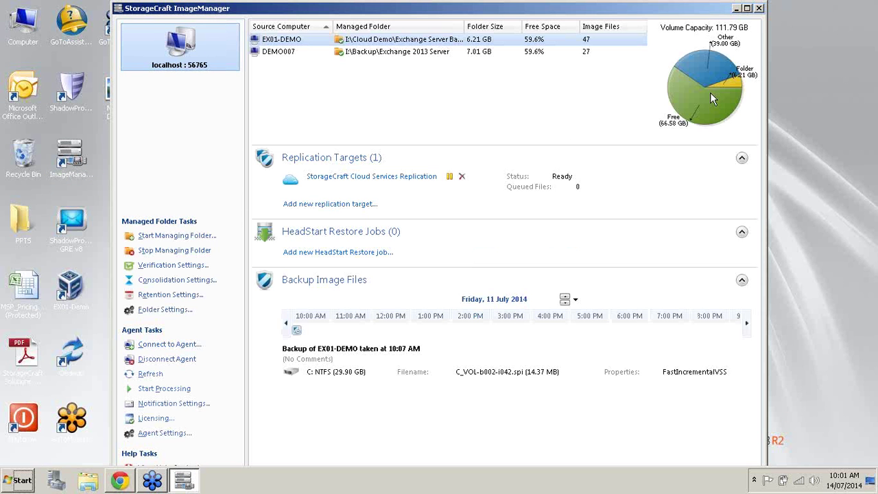
left_click(749, 9)
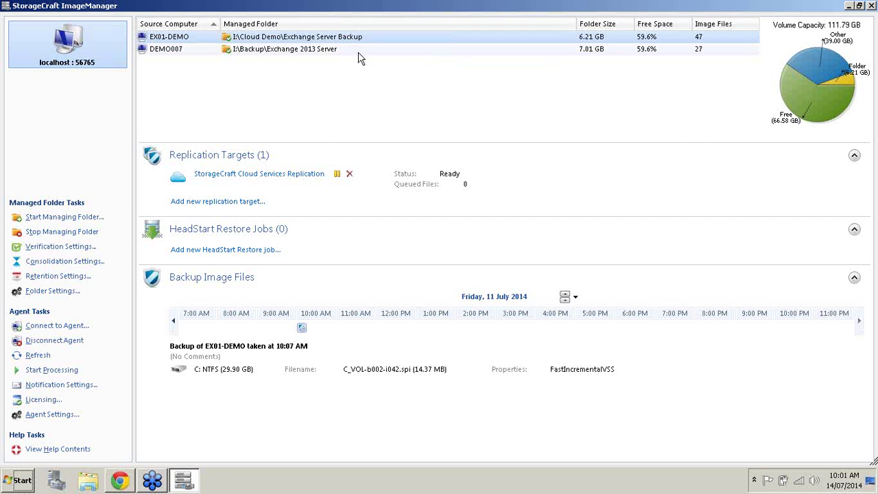
left_click(322, 49)
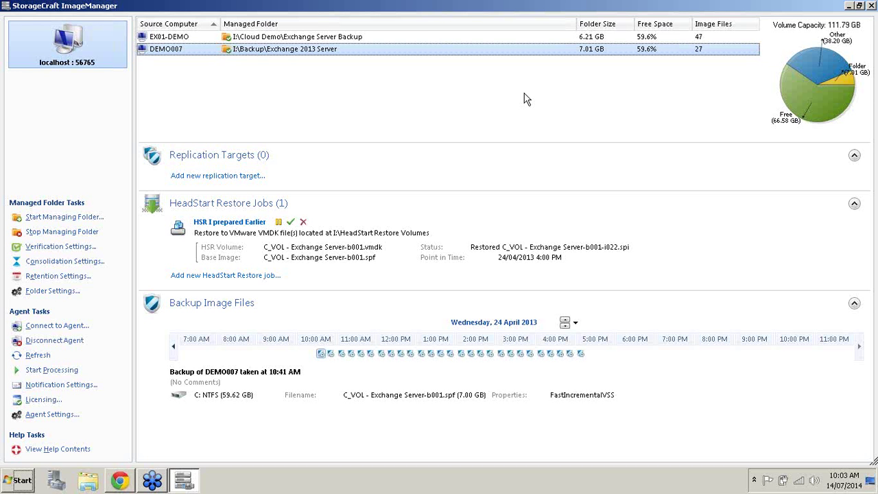
- Start a new HeadStart Restore job of type VMDK for DEMO007 and name it "HSR into VMware"
left_click(229, 278)
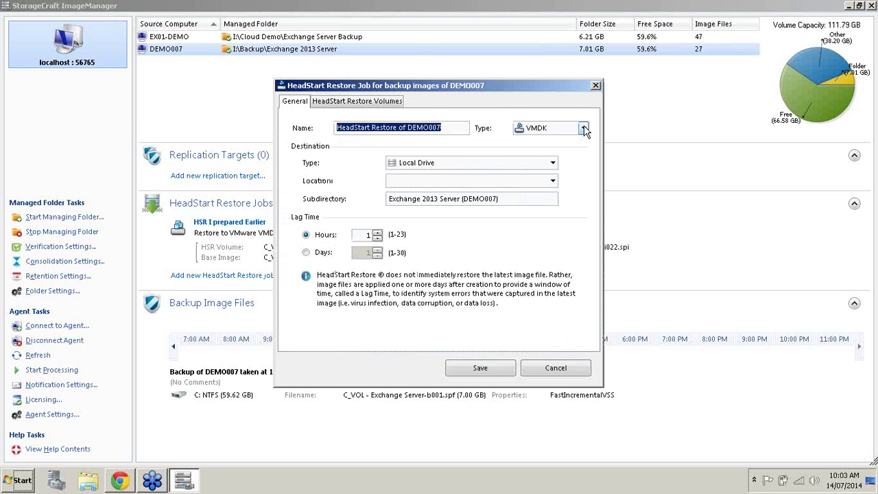
left_click(584, 129)
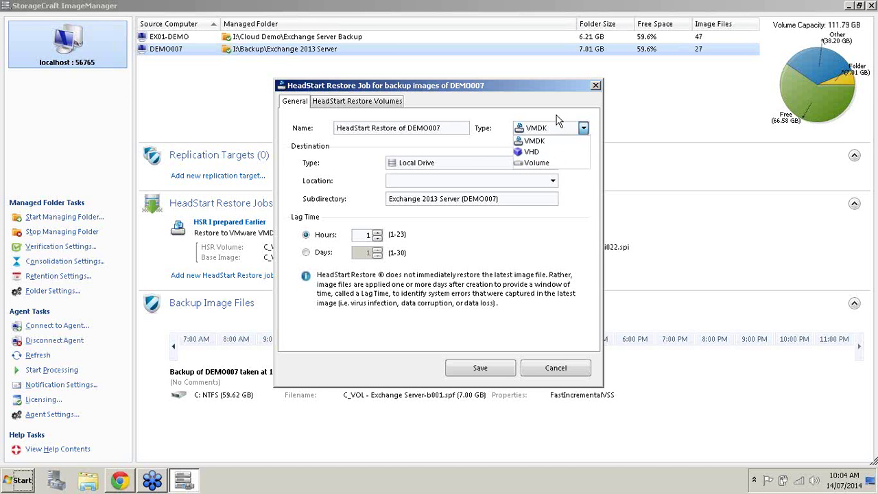
left_click(558, 121)
left_click_drag(453, 128, 310, 114)
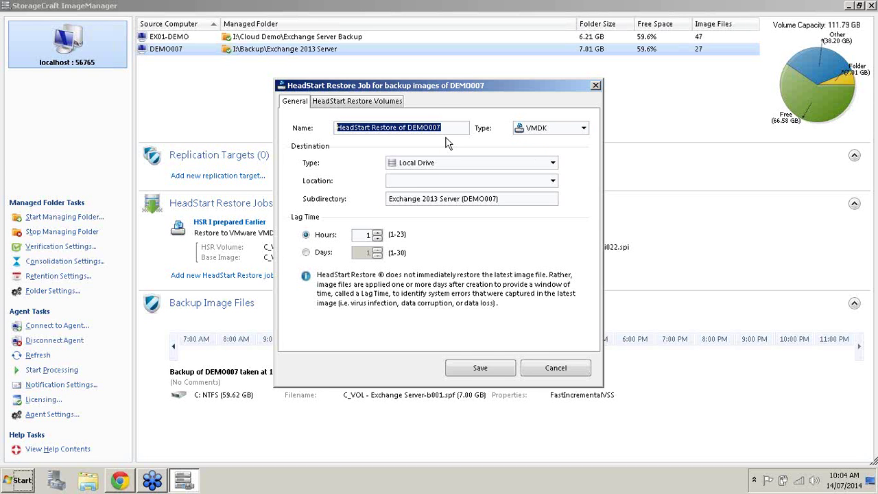
type("HSR into V")
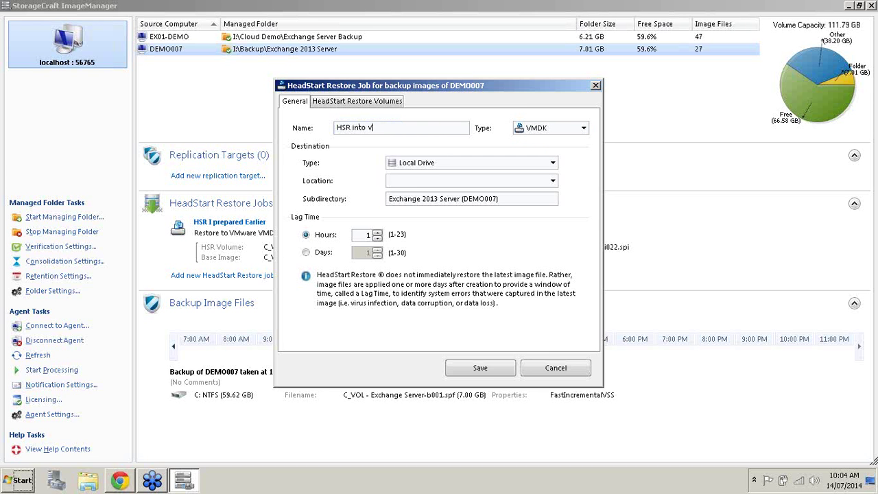
type("Mware")
- Set the job's destination to local drive I:\HeadStart Restore Volumes with subdirectory VMware, and raise the lag time in hours
left_click(553, 164)
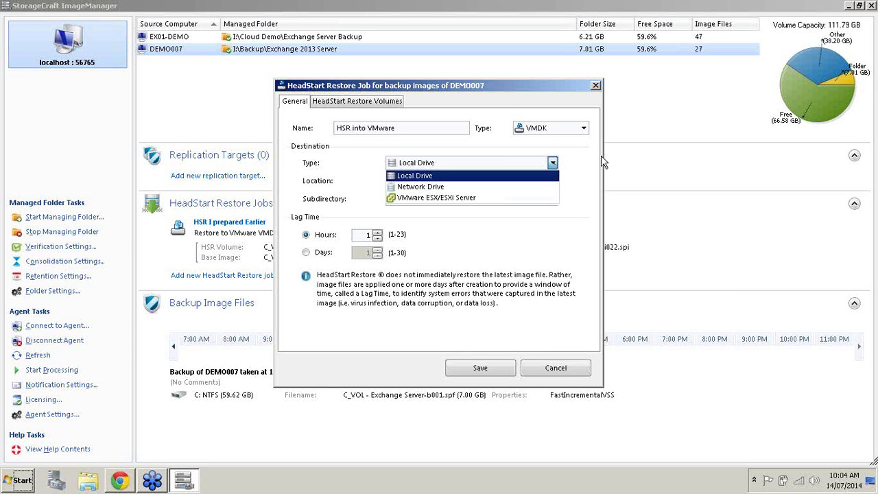
left_click(532, 180)
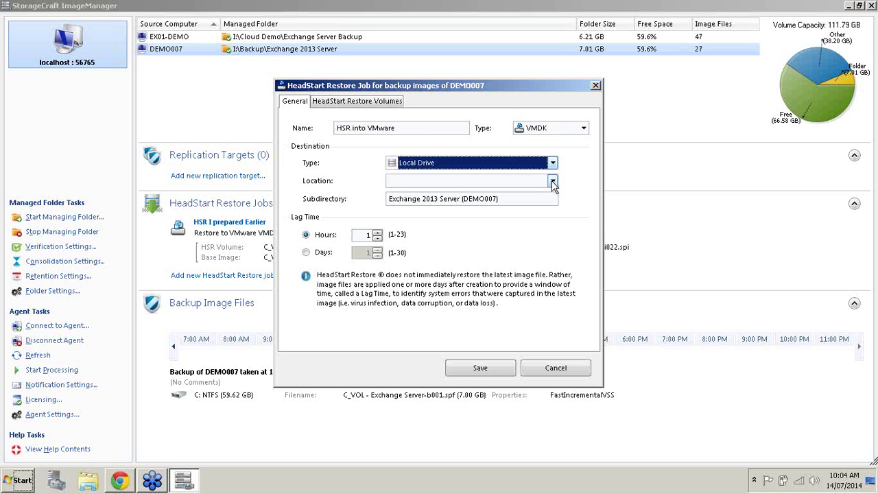
left_click(553, 181)
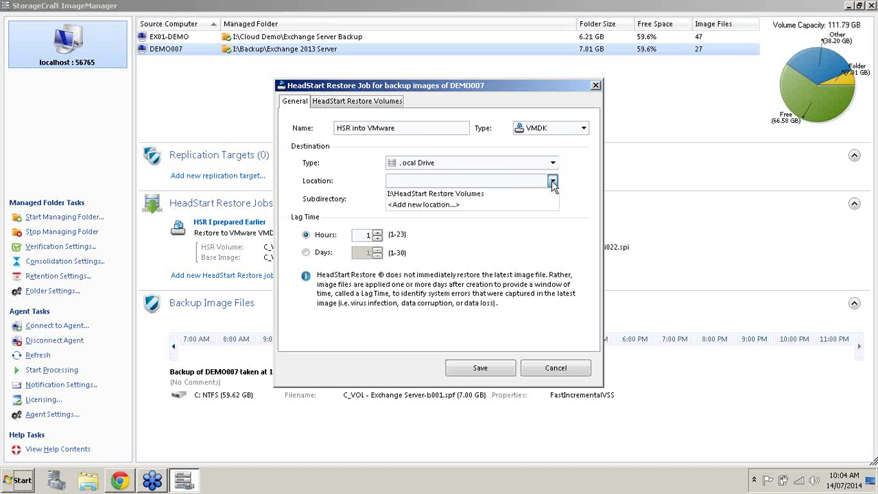
left_click(493, 194)
left_click_drag(501, 198, 370, 199)
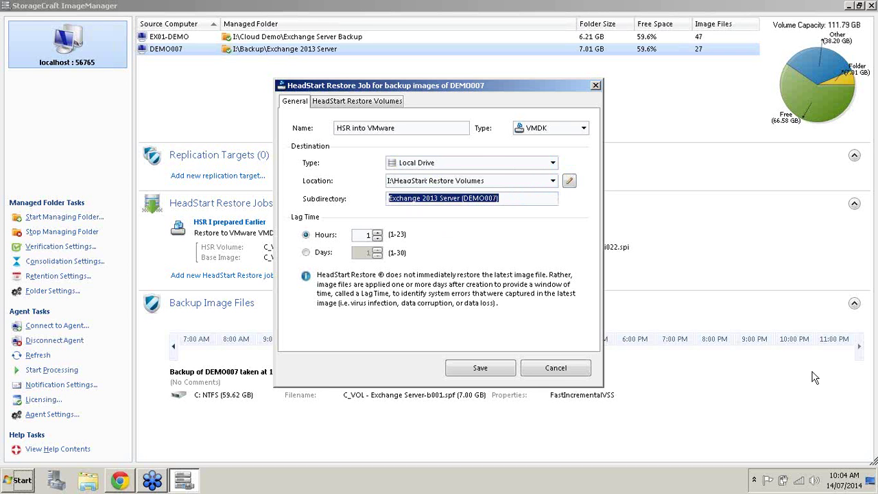
type("VMware")
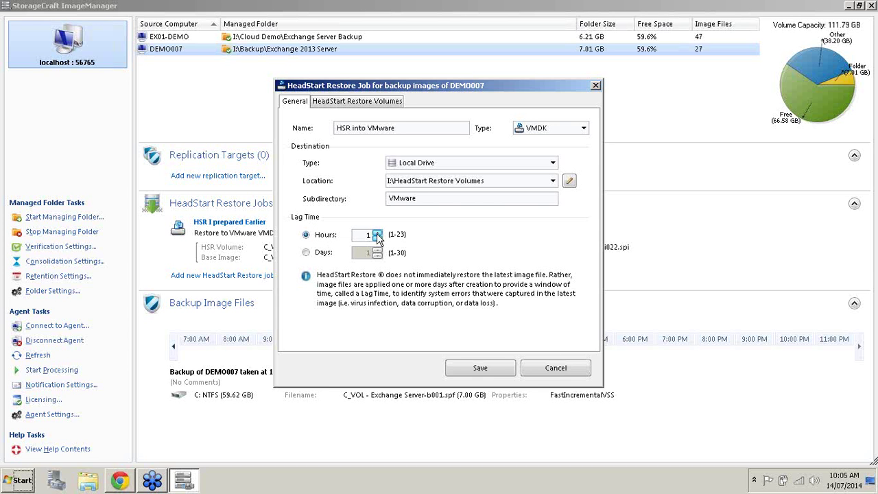
left_click(378, 232)
left_click(379, 232)
- Add the C: base backup image of DEMO007 as the job's restore volume and save the job
left_click(363, 102)
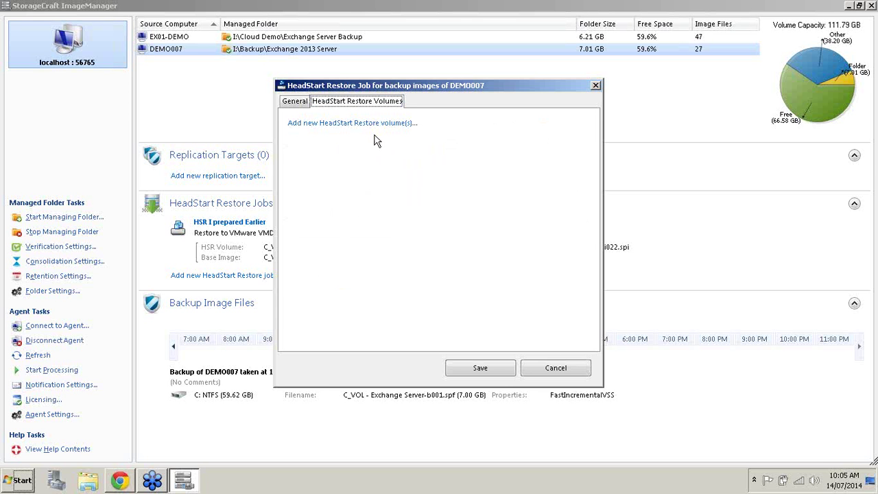
left_click(375, 124)
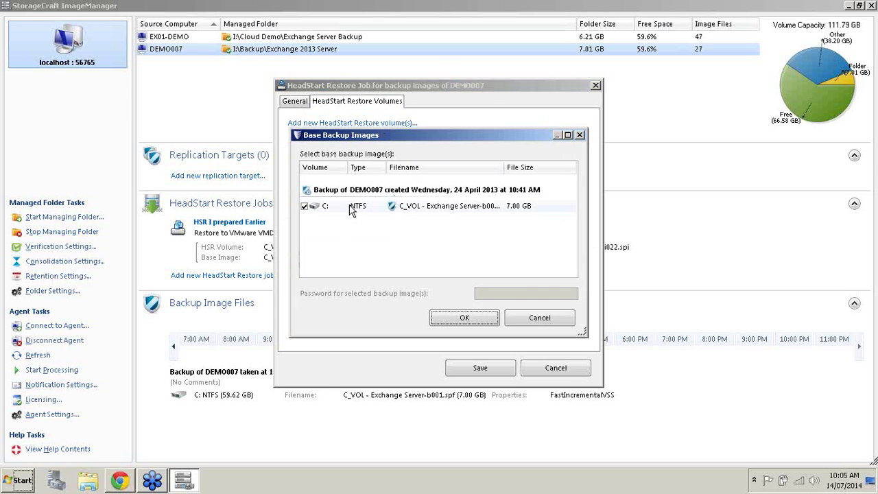
left_click(353, 206)
left_click(459, 321)
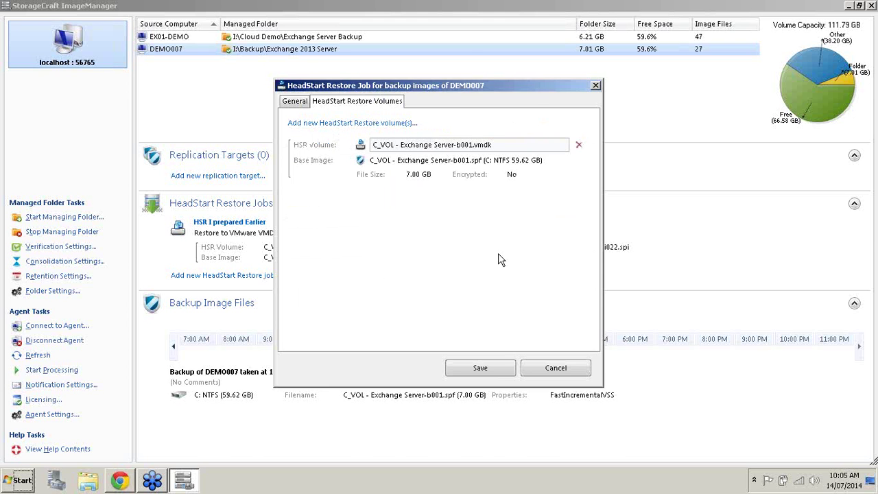
left_click(480, 369)
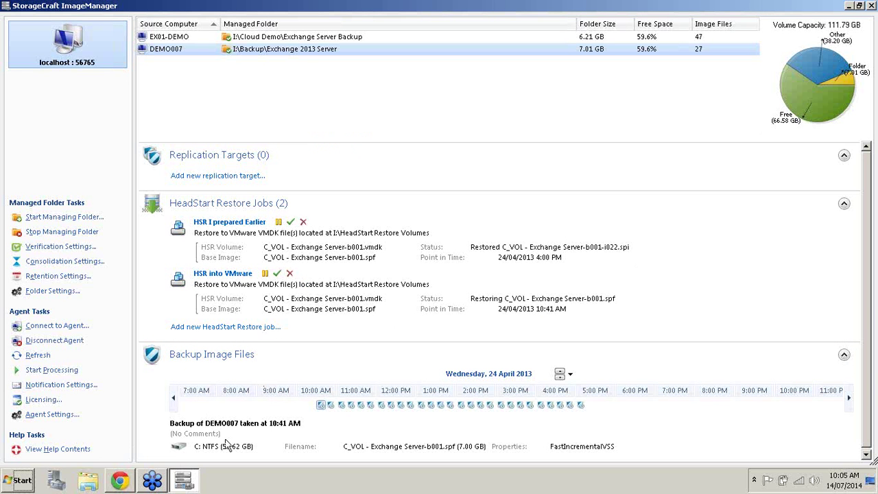
- Switch to Windows Explorer and inspect the VMware folder in I:\HeadStart Restore Volumes for the restored disk files
left_click(850, 6)
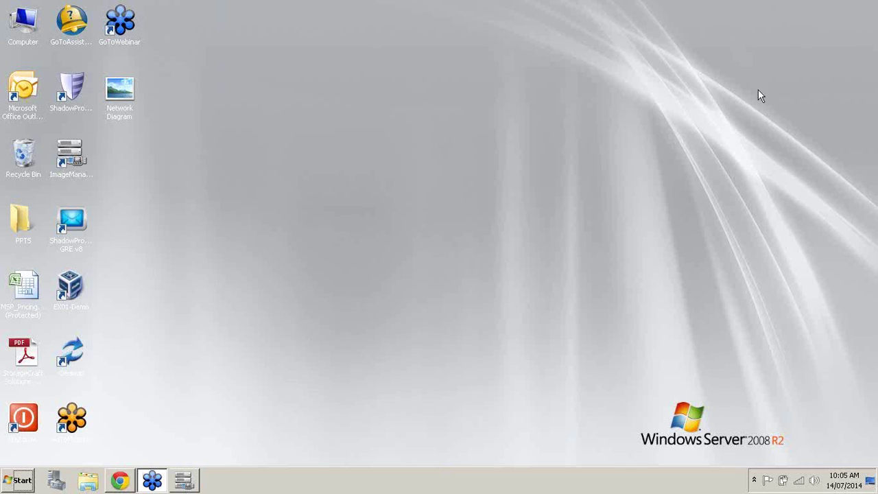
right_click(20, 483)
left_click(48, 470)
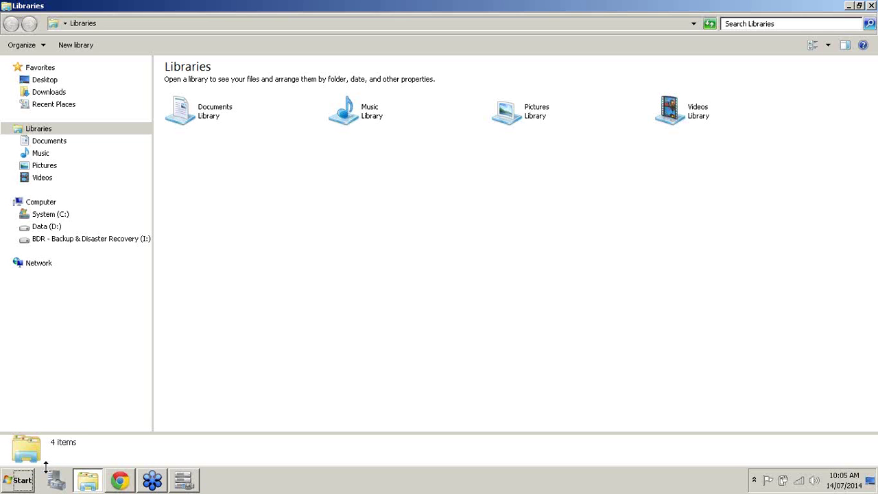
left_click(83, 240)
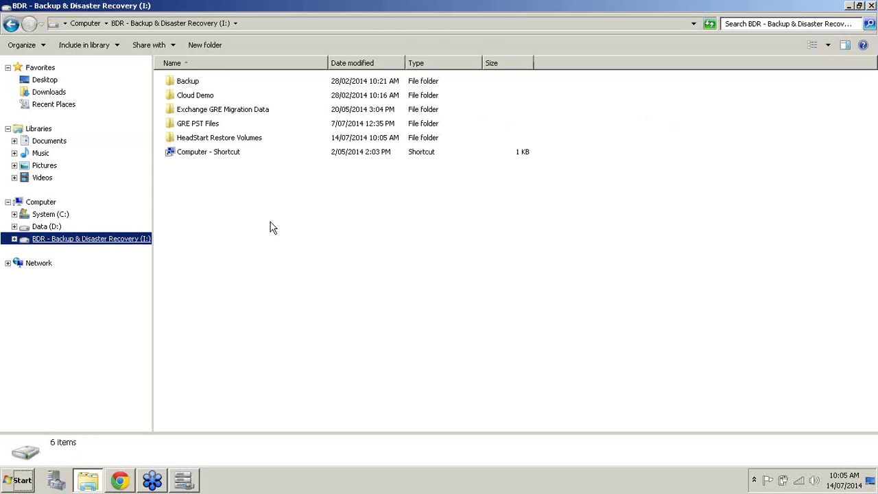
double_click(225, 138)
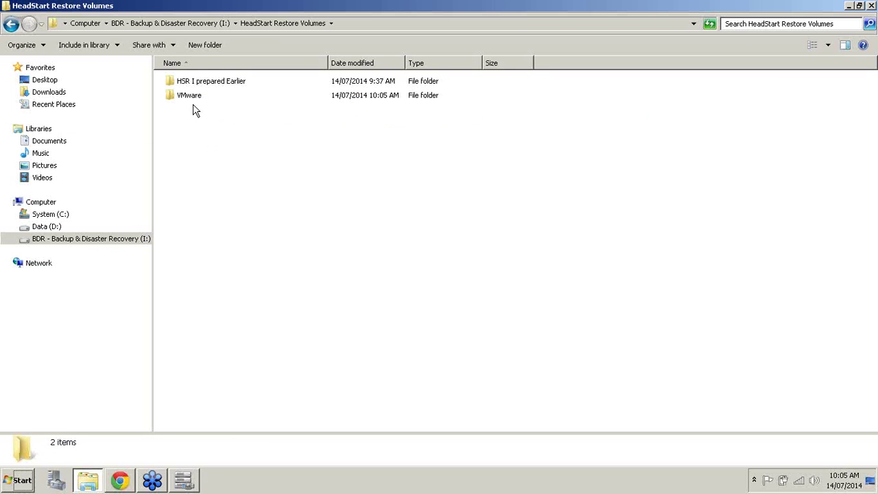
double_click(190, 98)
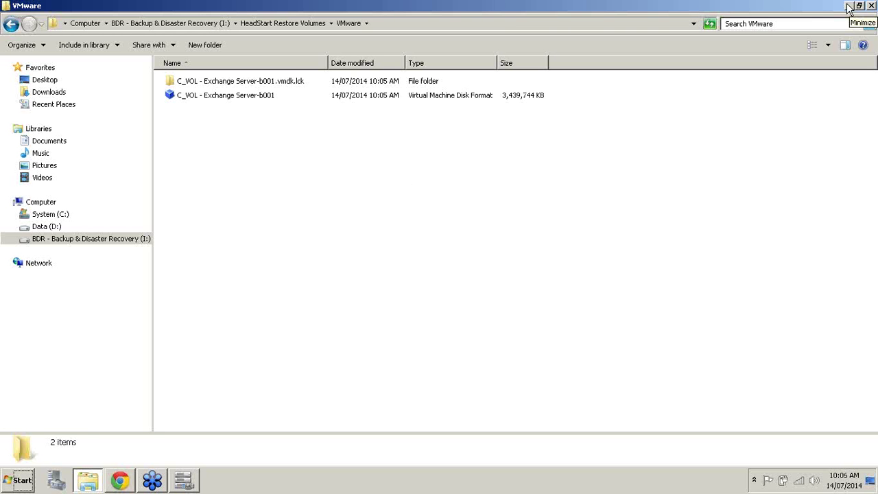
left_click(849, 7)
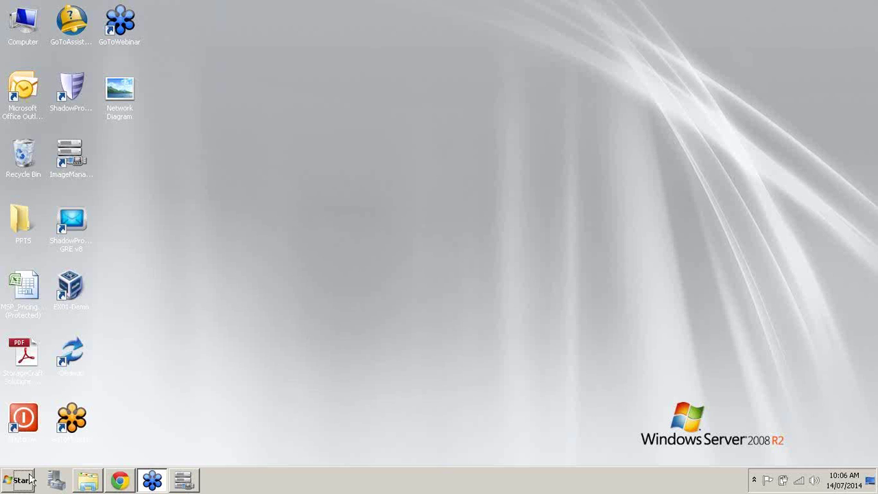
- Return to ImageManager and start another HeadStart Restore job for DEMO007 named "HSR into Hyper-V" with type VHD
mouse_move(186, 480)
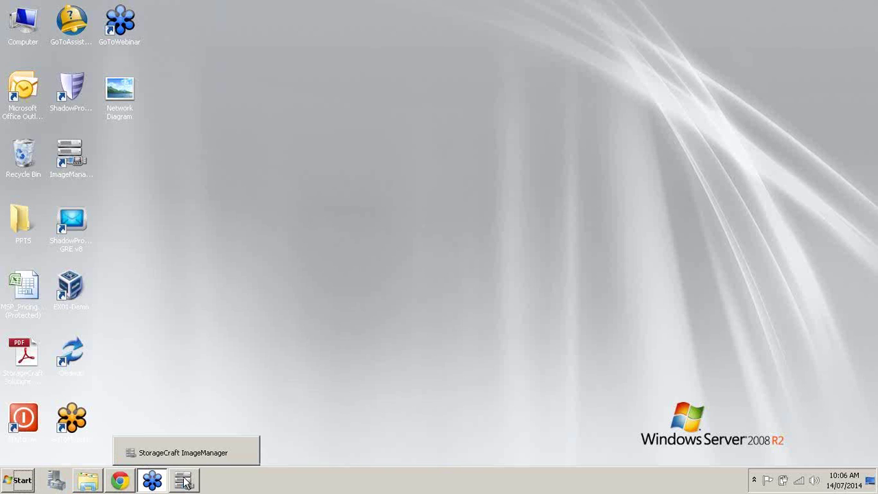
left_click(186, 480)
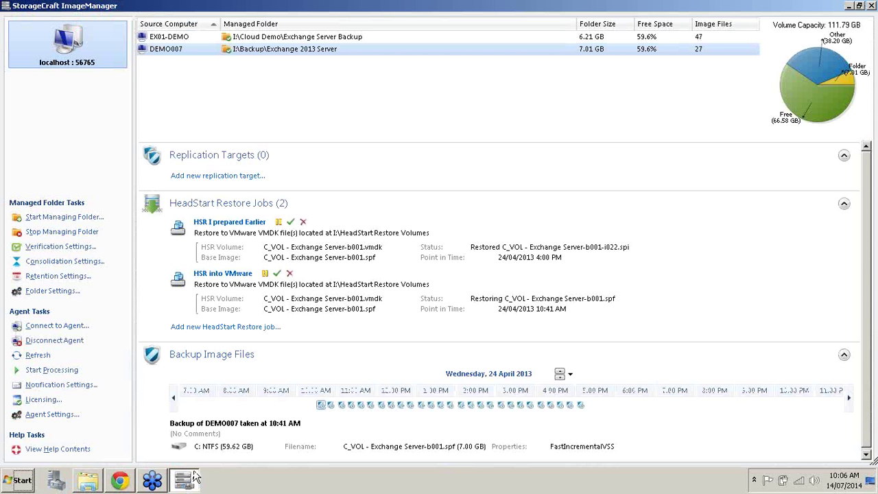
left_click(254, 331)
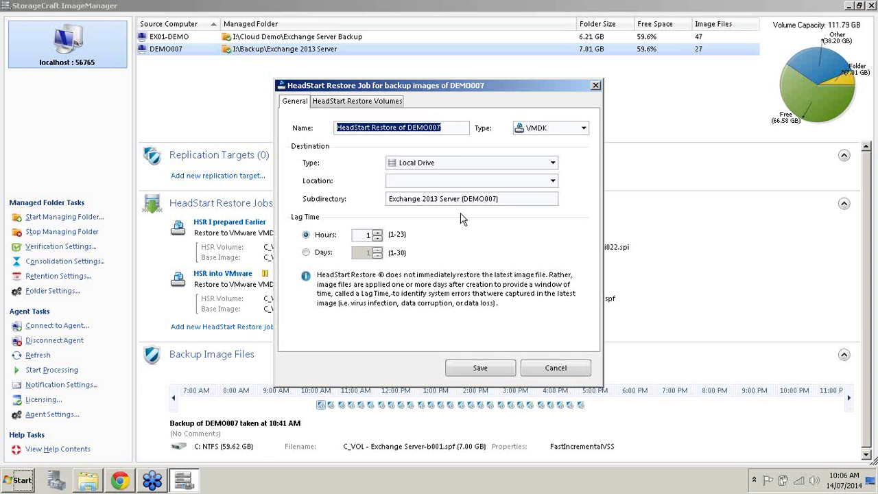
type("HS")
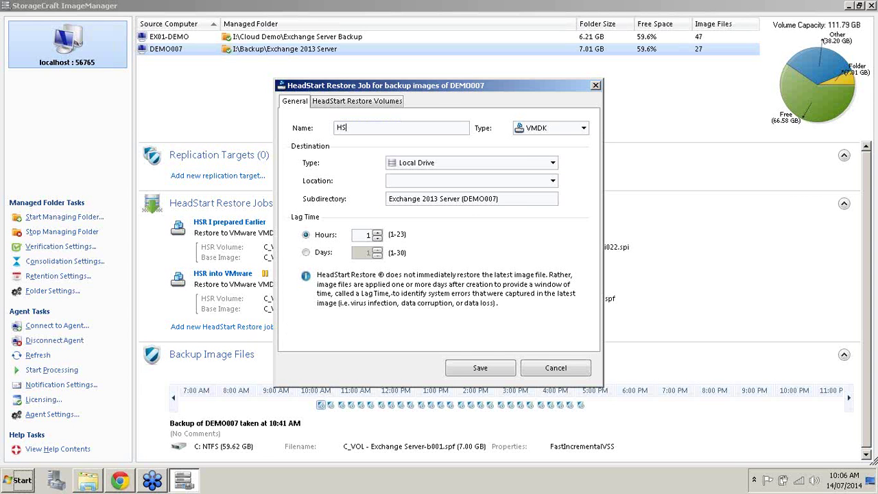
type("R into Hyper-V")
left_click(583, 129)
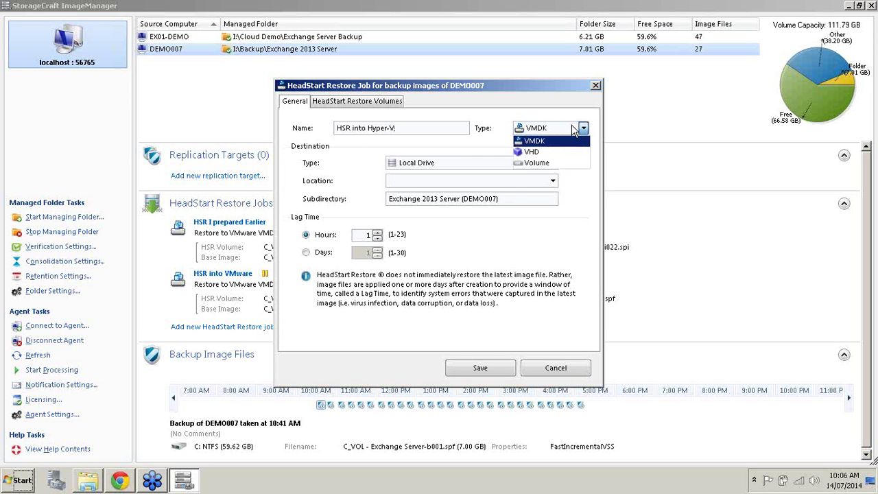
left_click(547, 156)
- Set the Hyper-V job's destination to local drive I:\HeadStart Restore Volumes with subdirectory Hyper-V, and the lag time to 1 day
left_click(552, 163)
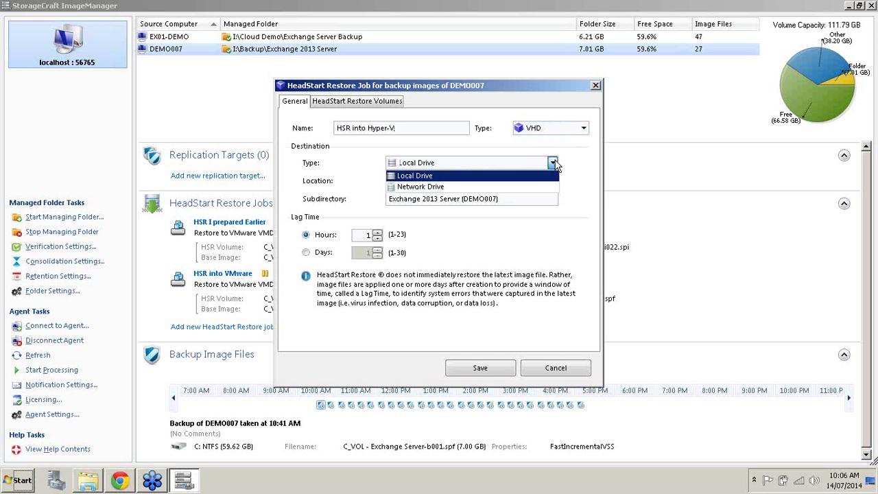
left_click(425, 177)
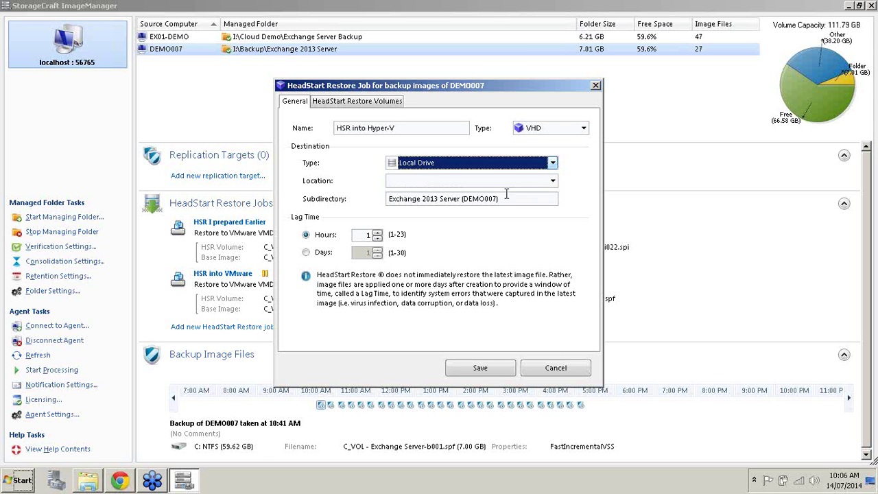
left_click(552, 180)
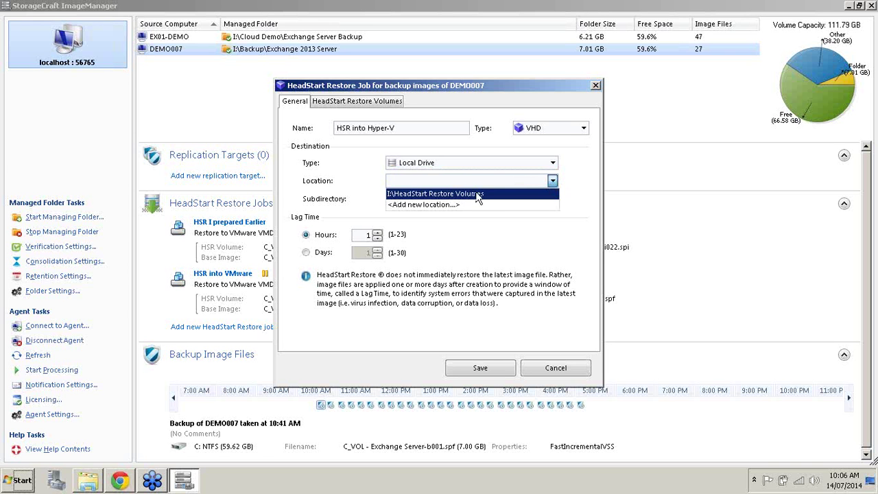
left_click(478, 193)
left_click(511, 199)
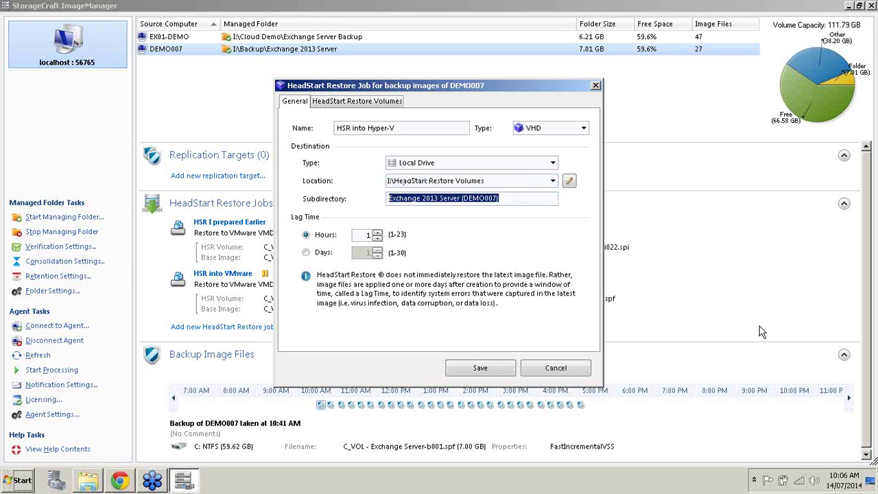
type("Hyper-V")
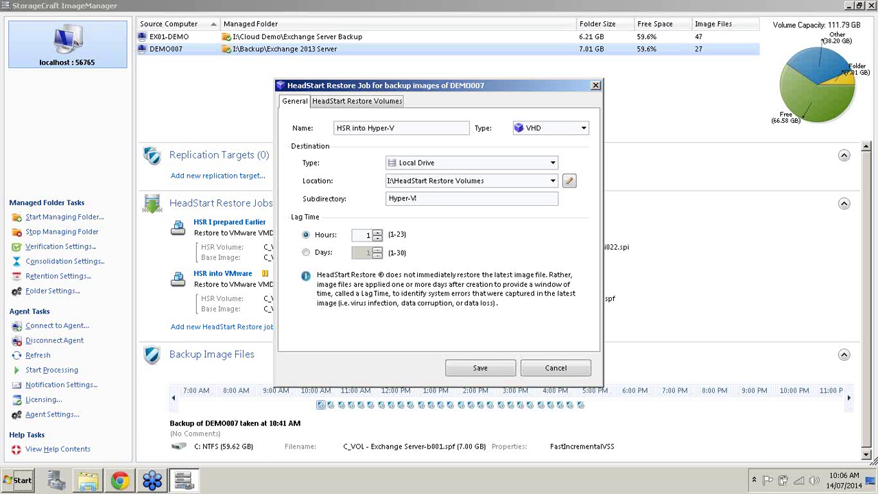
left_click(306, 252)
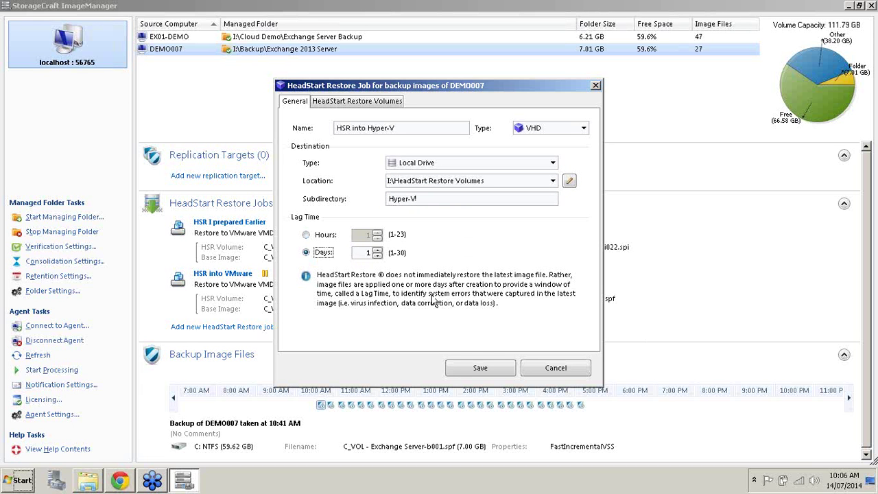
- Add the C: base backup image to the Hyper-V job as its restore volume and save the job
left_click(362, 102)
left_click(359, 123)
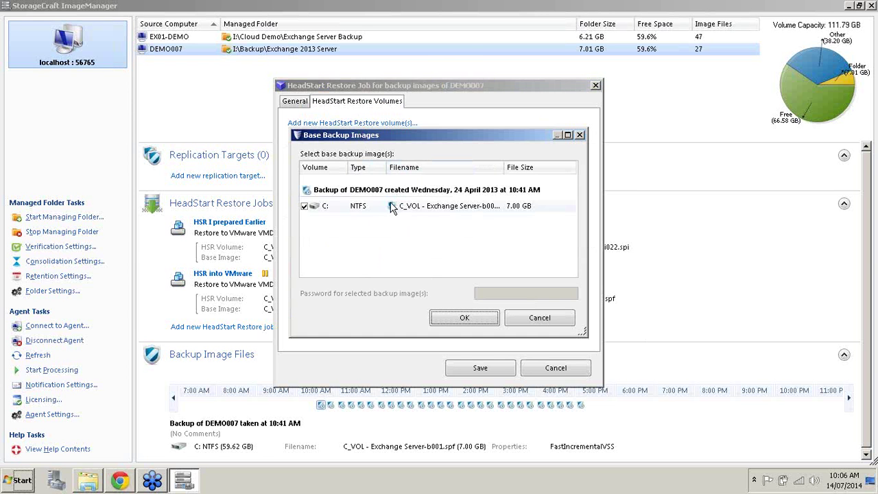
left_click(464, 318)
left_click(484, 369)
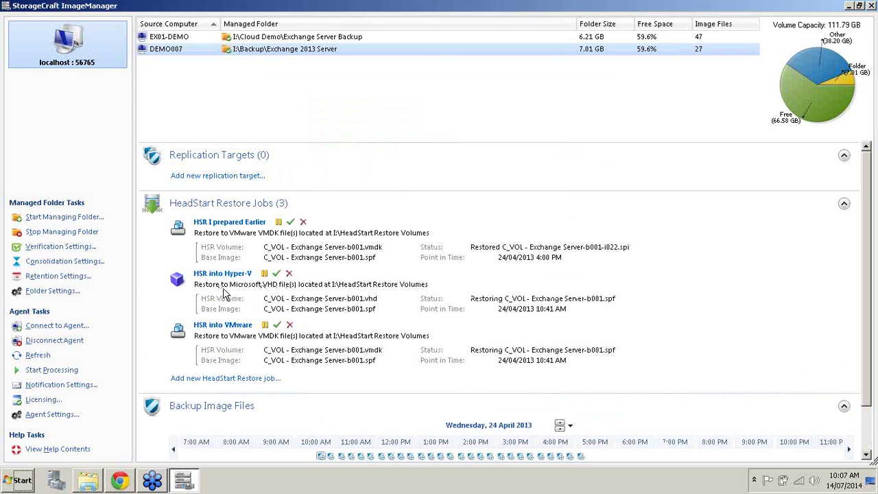
- Switch to Windows Explorer and inspect the Hyper-V folder in I:\HeadStart Restore Volumes for the restored virtual hard disk file
left_click(849, 7)
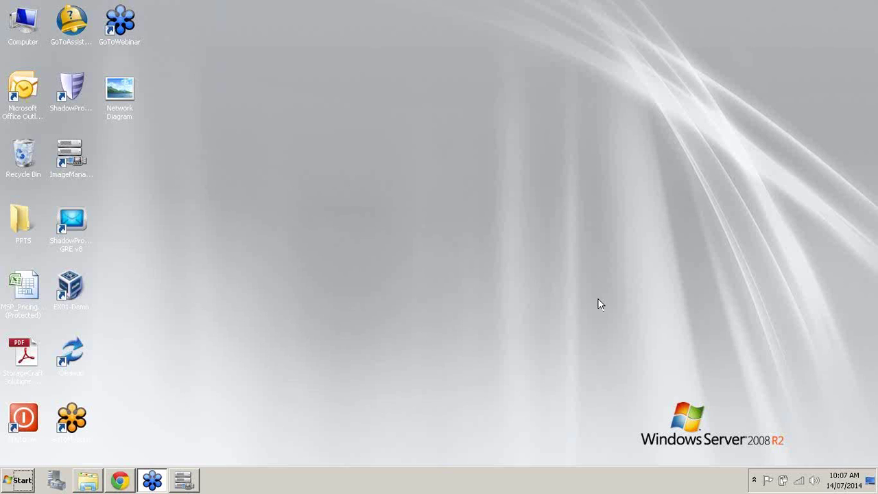
left_click(87, 480)
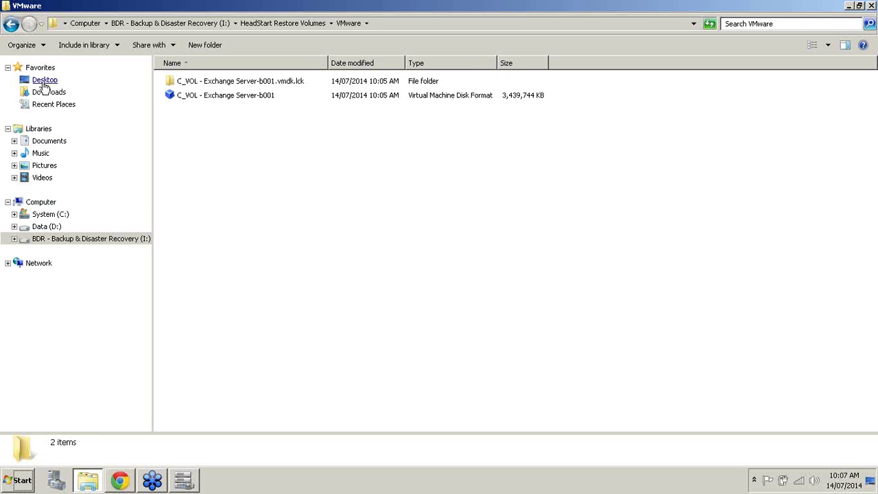
left_click(17, 24)
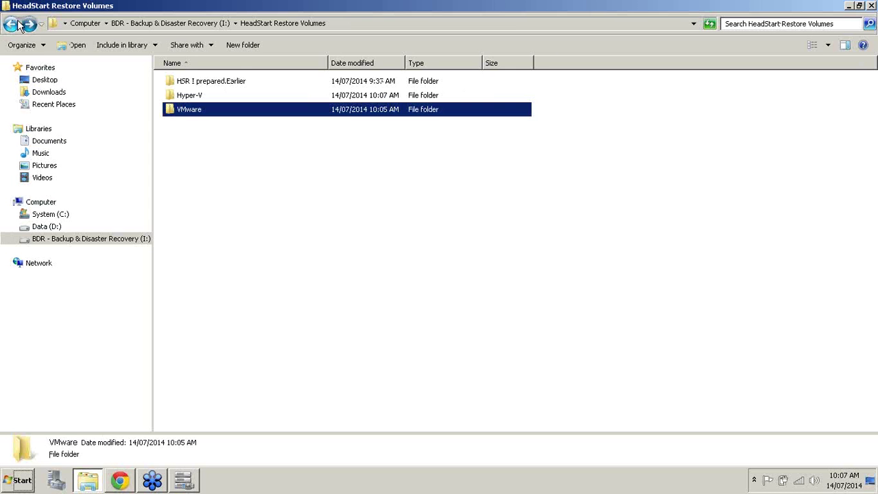
double_click(196, 100)
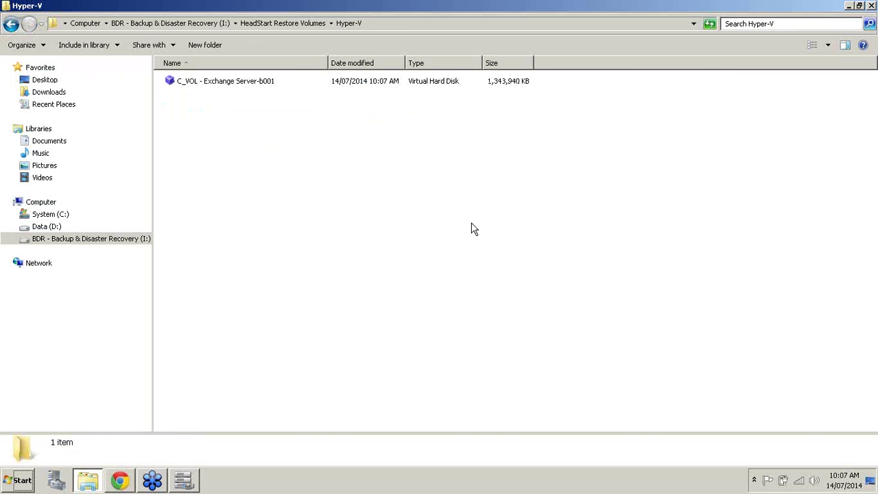
left_click(849, 7)
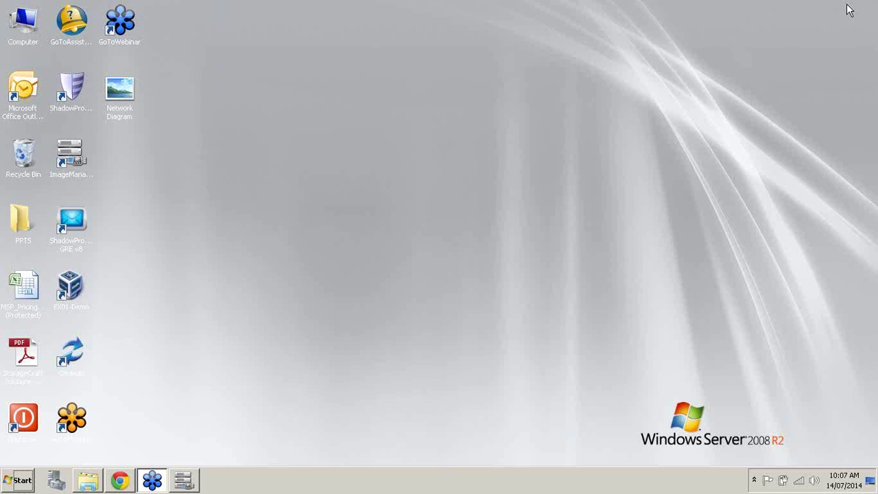
- Return to ImageManager and review the general settings of the "HSR I prepared Earlier" job without changing them
left_click(184, 480)
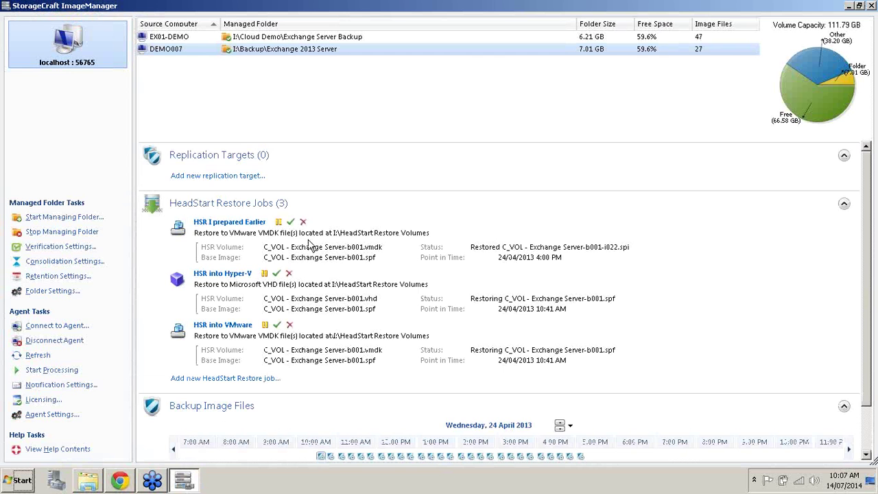
left_click(246, 224)
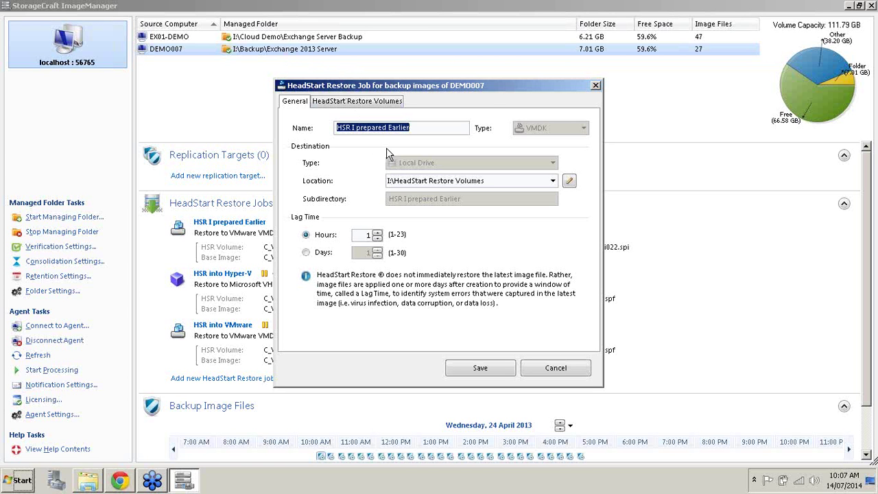
left_click(556, 368)
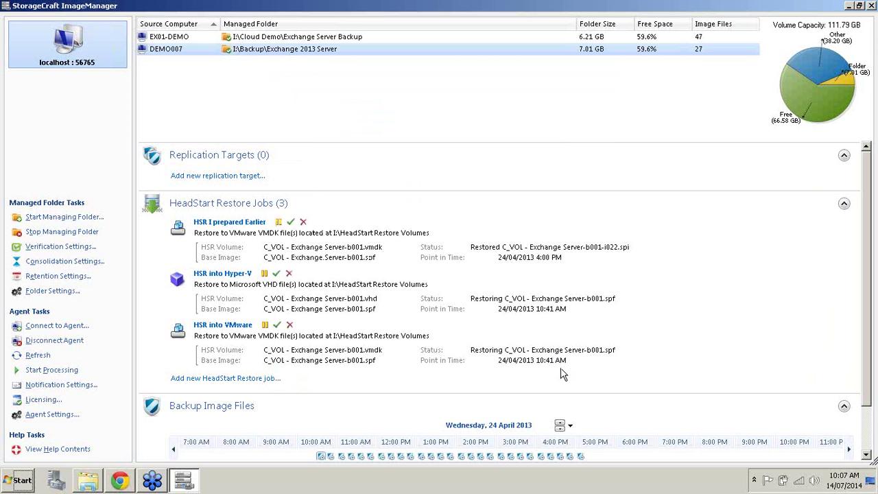
- Finalize the "HSR I prepared Earlier" job's C_VOL volume to the most recent backup image, Wednesday, 24 April 2013 at 5:00 PM
left_click(291, 223)
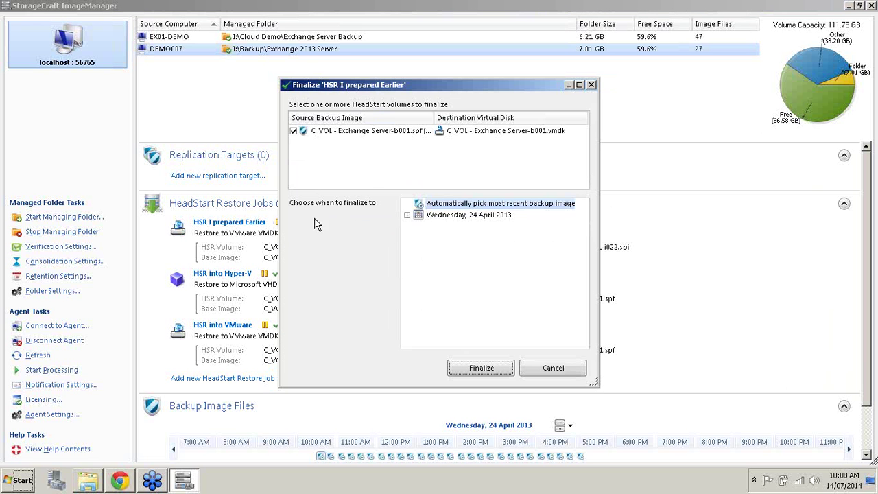
left_click(407, 215)
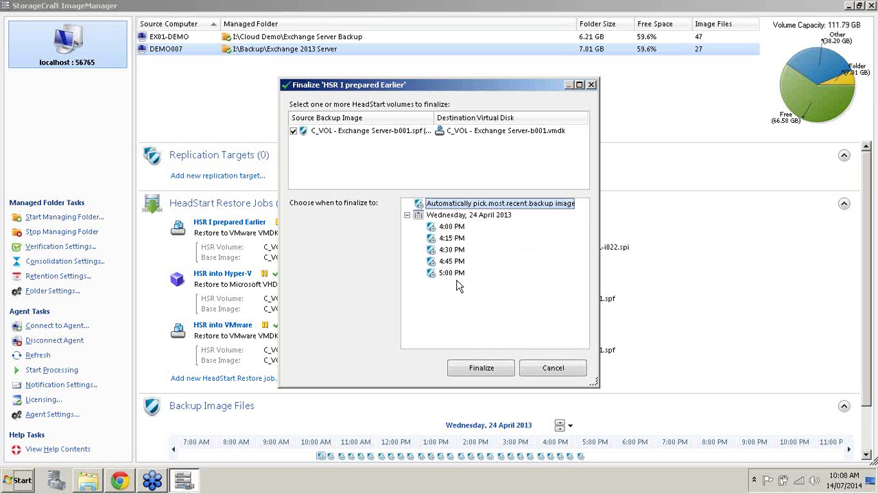
left_click(498, 369)
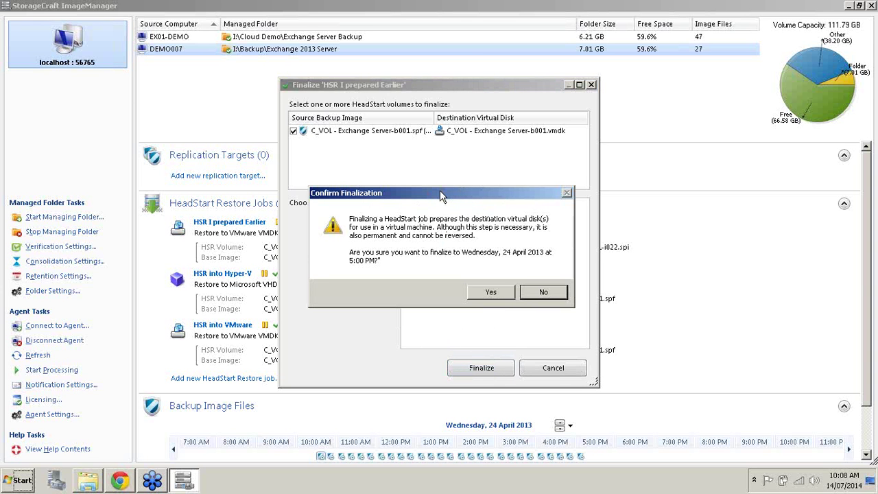
left_click(491, 293)
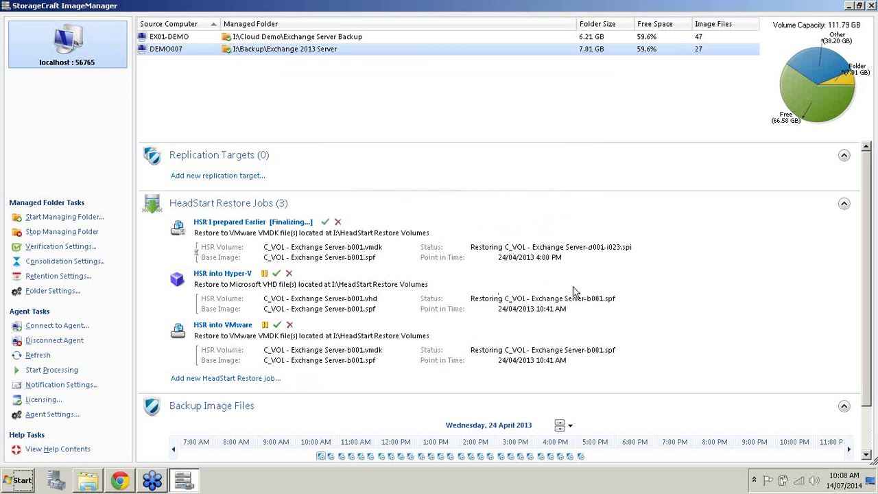